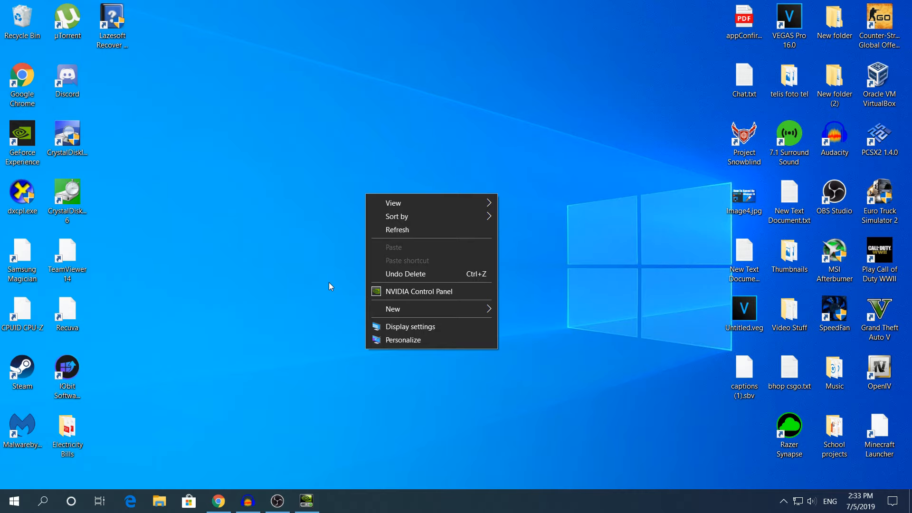
Switch to Chrome to view the GeForce driver download page, and minimize the browser window
{"action": "left_click", "coordinate": [269, 288]}
{"action": "left_click", "coordinate": [218, 501]}
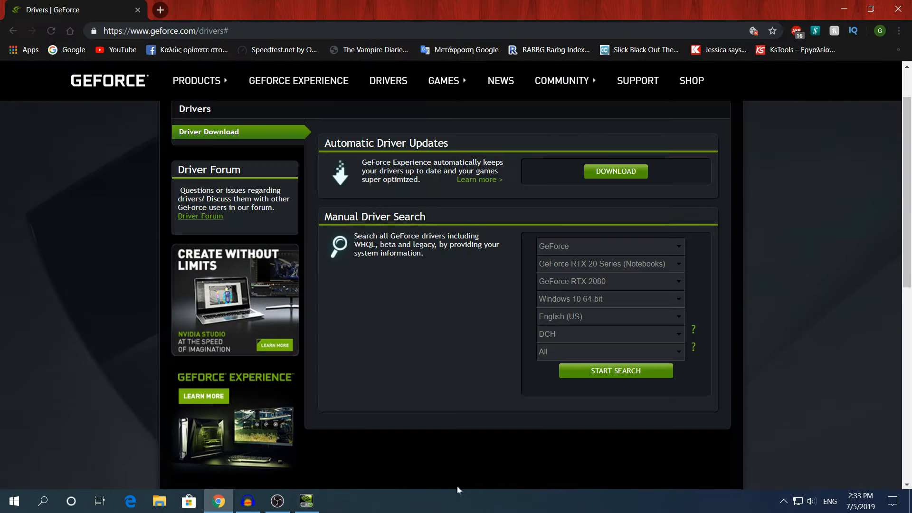
{"action": "left_click", "coordinate": [871, 9]}
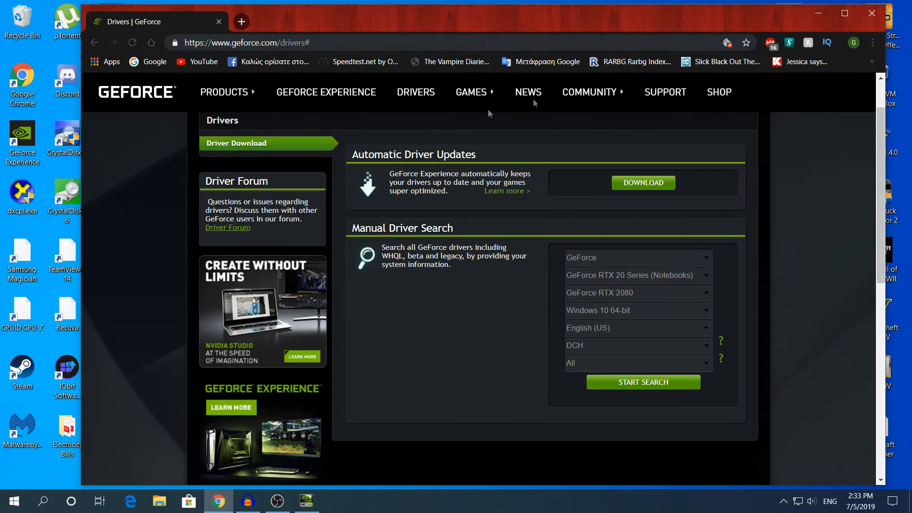
{"action": "left_click", "coordinate": [845, 13]}
{"action": "left_click", "coordinate": [845, 8]}
Open the NVIDIA Control Panel from the desktop
{"action": "right_click", "coordinate": [362, 126]}
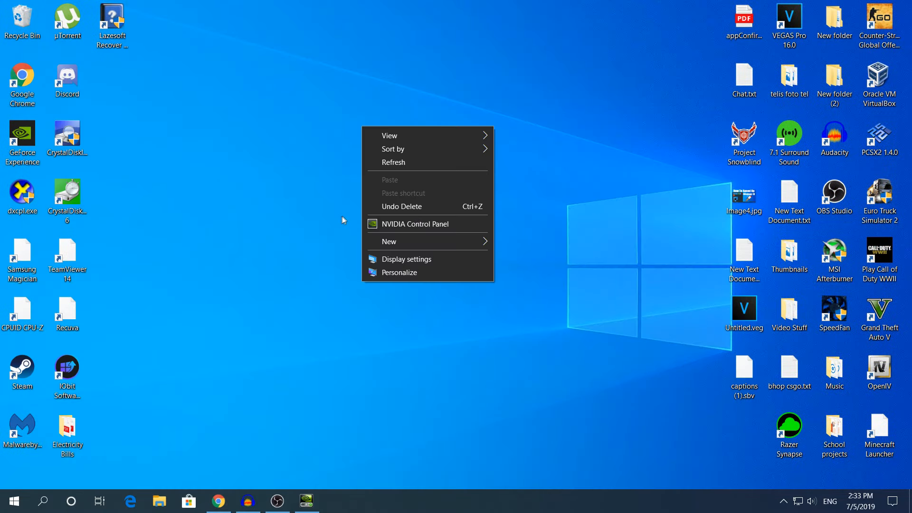
{"action": "left_click", "coordinate": [393, 227]}
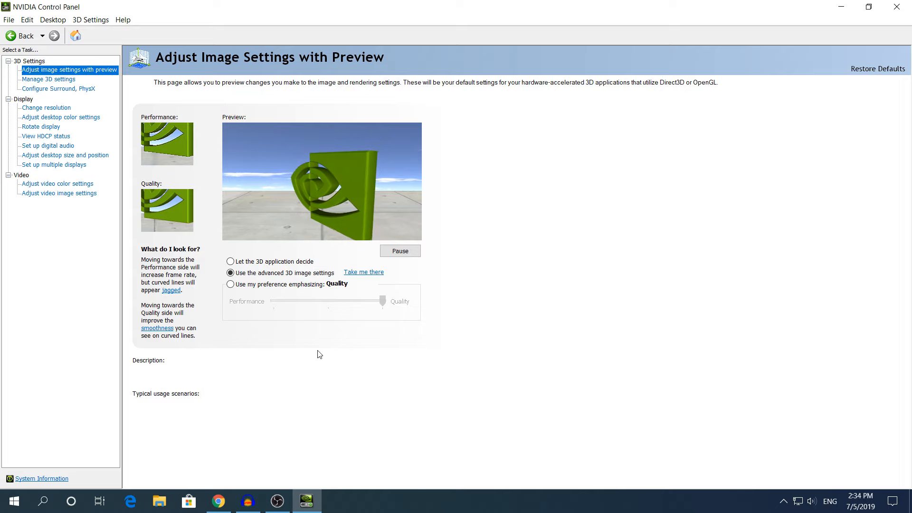
Set the image preference emphasis to Performance and apply it, and switch back to using the advanced 3D image settings
{"action": "left_click", "coordinate": [241, 273]}
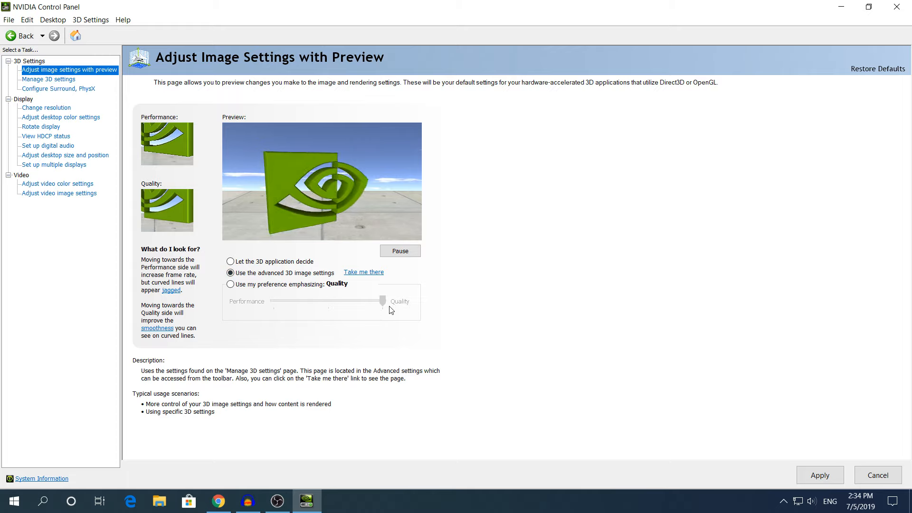
{"action": "left_click", "coordinate": [252, 287]}
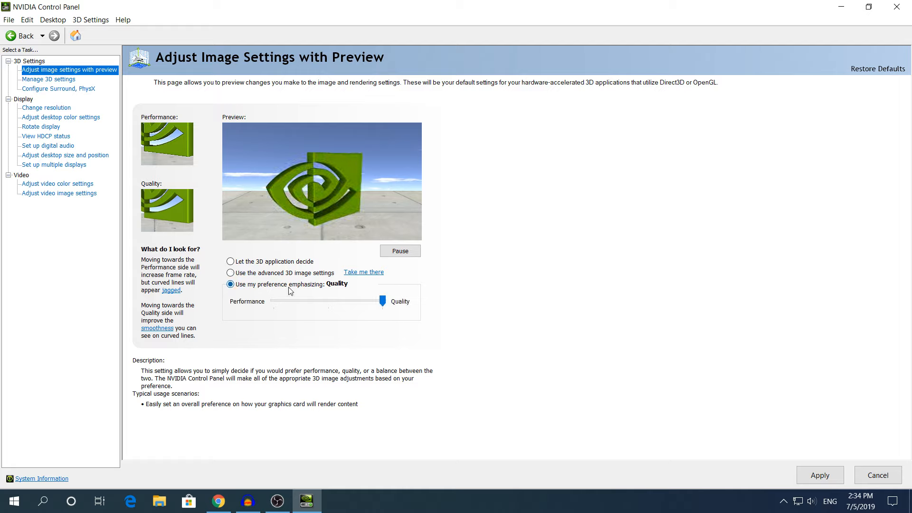
{"action": "left_click_drag", "start_coordinate": [381, 304], "coordinate": [286, 310]}
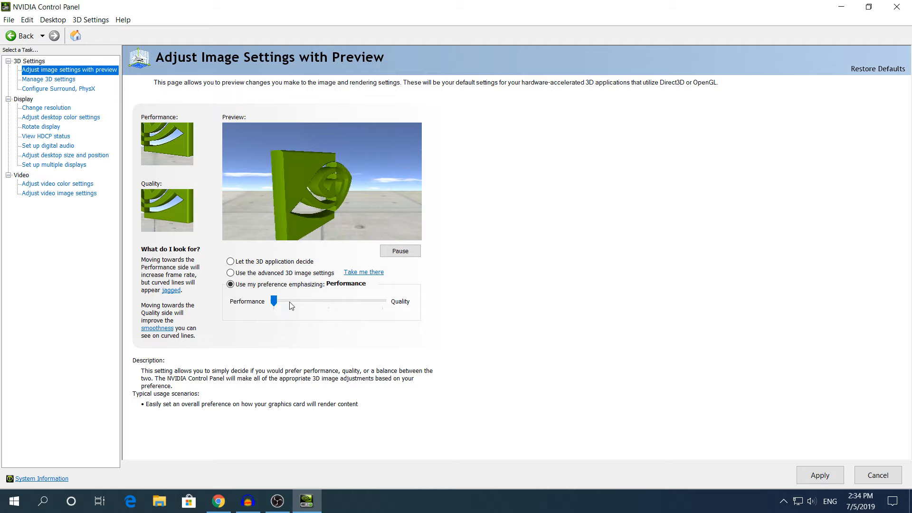
{"action": "mouse_move", "coordinate": [273, 301]}
{"action": "left_mouse_down"}
{"action": "mouse_move", "coordinate": [328, 301]}
{"action": "mouse_move", "coordinate": [273, 302]}
{"action": "left_mouse_up"}
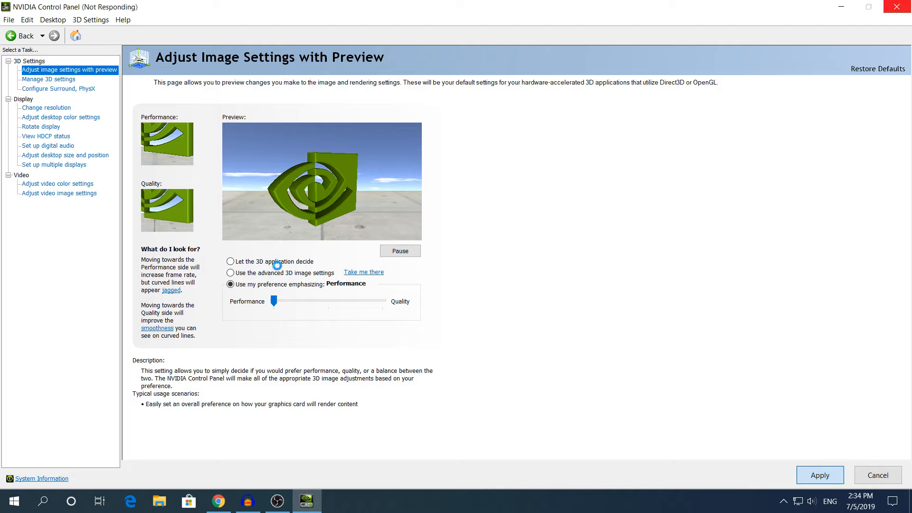
{"action": "left_click", "coordinate": [231, 273]}
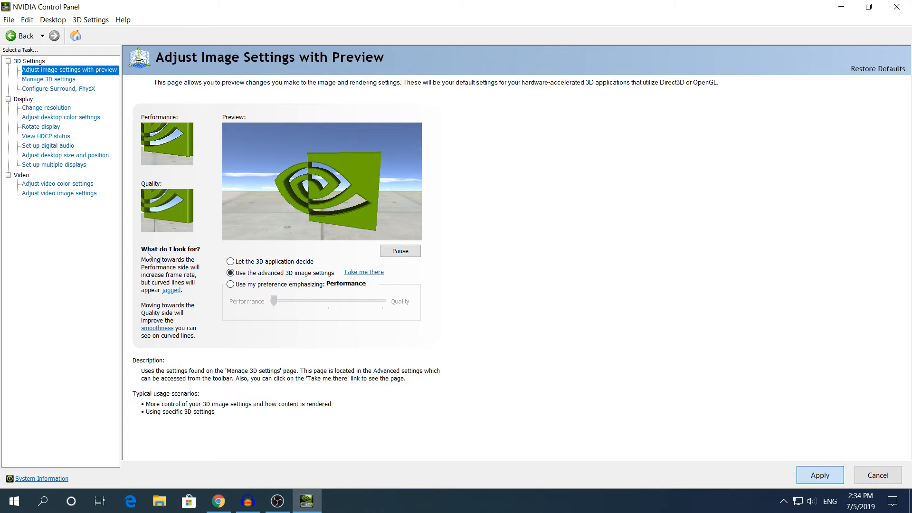
In the global 3D settings, confirm GeForce GTX 1050 Ti as the selected GPU for CUDA - GPUs
{"action": "left_click", "coordinate": [42, 81]}
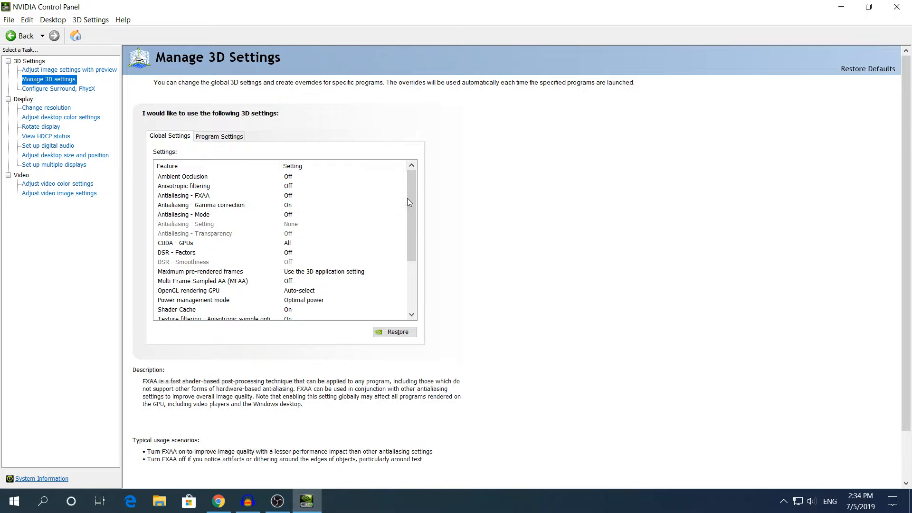
{"action": "left_click", "coordinate": [217, 244]}
{"action": "left_click", "coordinate": [284, 244]}
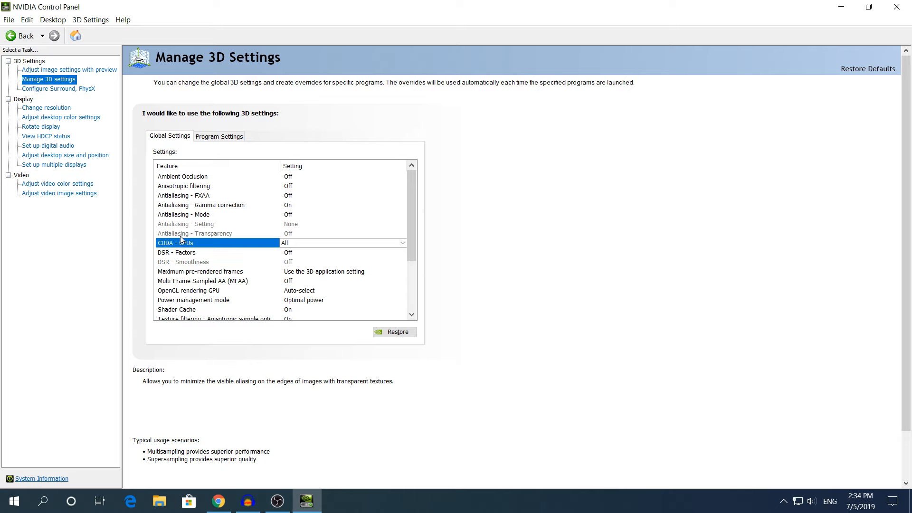
{"action": "left_click", "coordinate": [321, 242]}
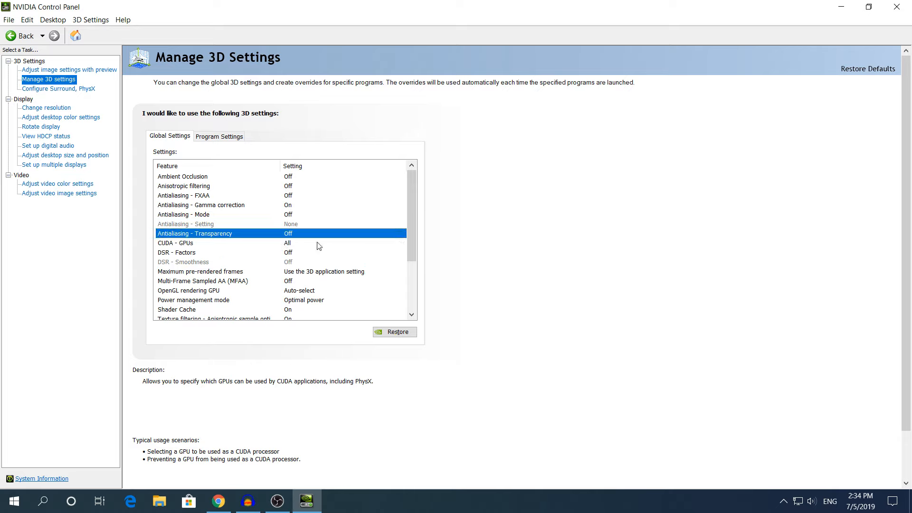
{"action": "left_click", "coordinate": [318, 245]}
{"action": "left_click", "coordinate": [313, 245]}
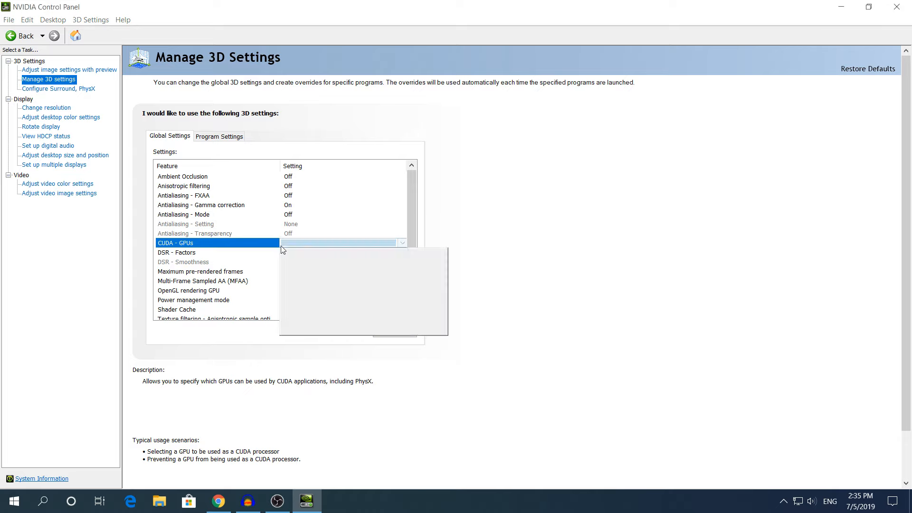
{"action": "left_click", "coordinate": [306, 245]}
{"action": "left_click", "coordinate": [304, 245]}
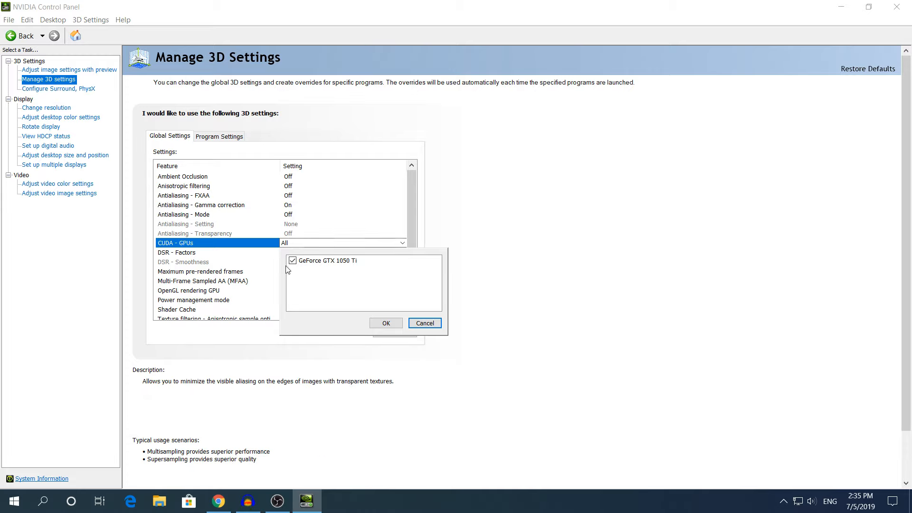
{"action": "left_click", "coordinate": [380, 323]}
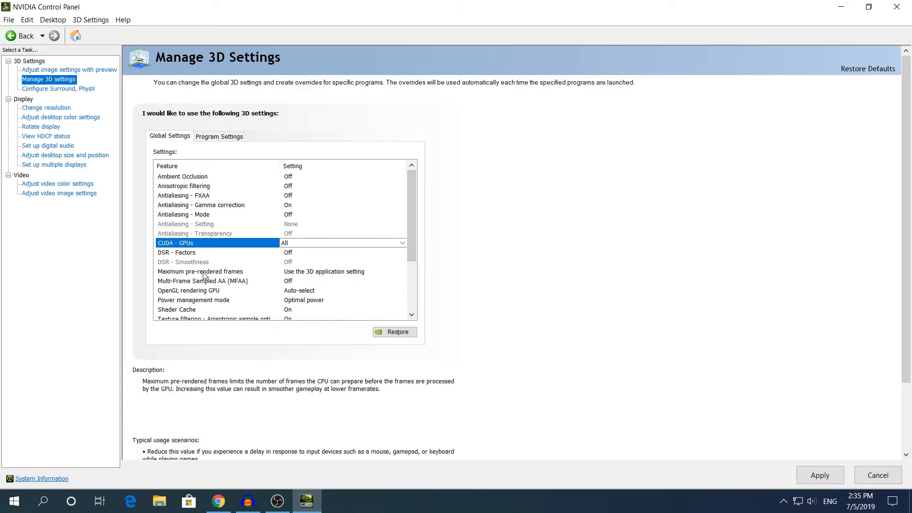
Set Maximum pre-rendered frames to 1 in the global 3D settings
{"action": "left_click", "coordinate": [183, 274]}
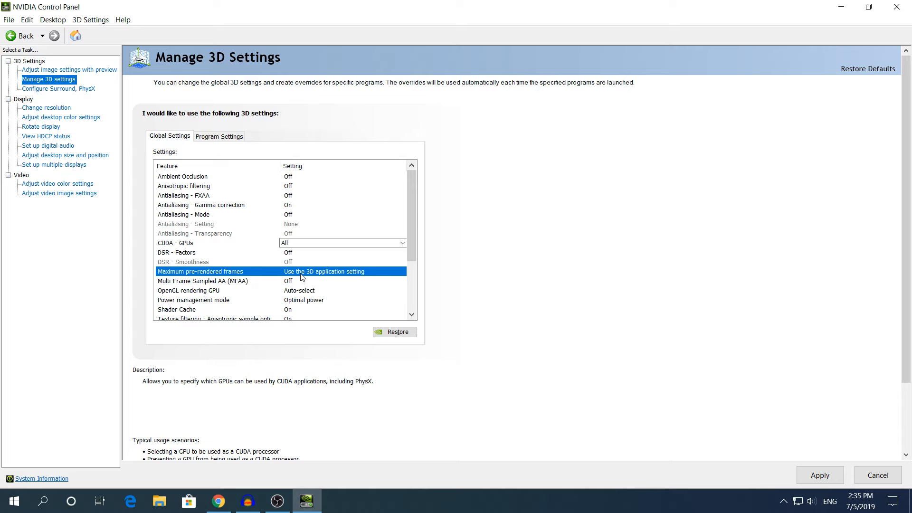
{"action": "left_click", "coordinate": [307, 274]}
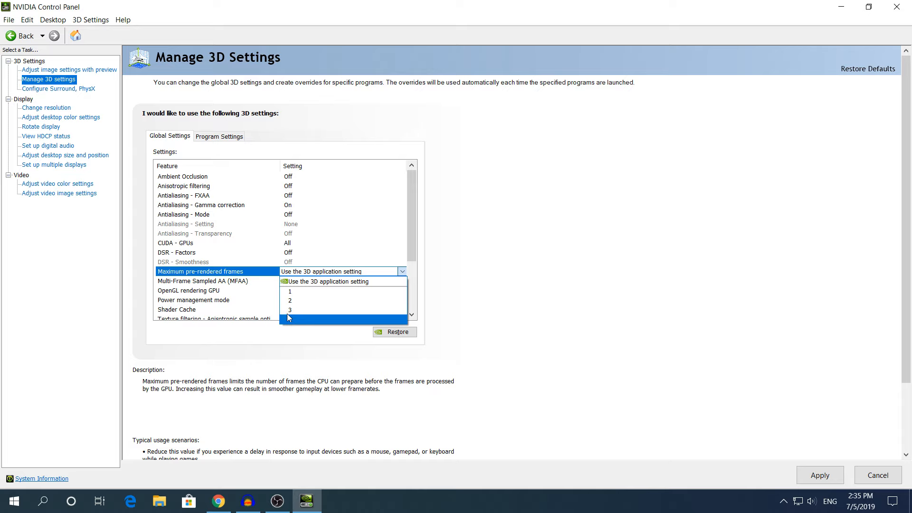
{"action": "left_click", "coordinate": [314, 291]}
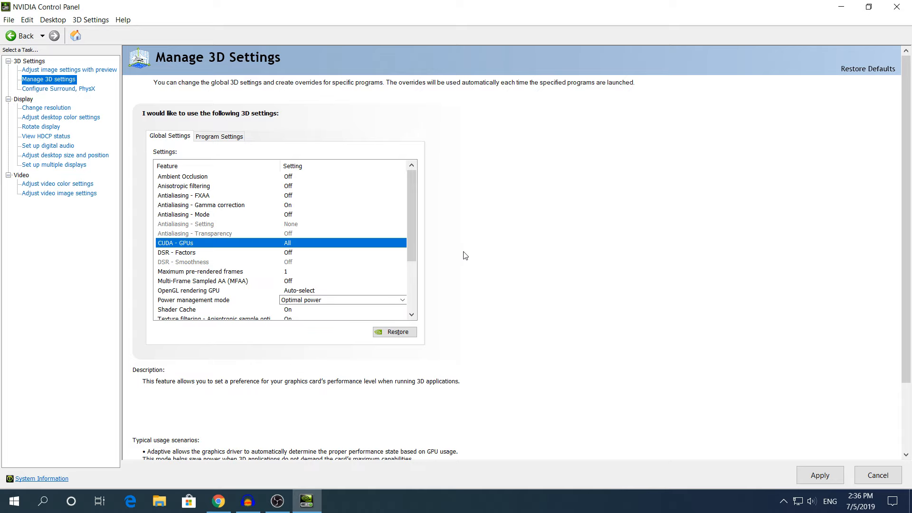
Set Power management mode to Prefer maximum performance in the global 3D settings
{"action": "scroll", "coordinate": [199, 252], "scroll_direction": "down", "scroll_amount": 2}
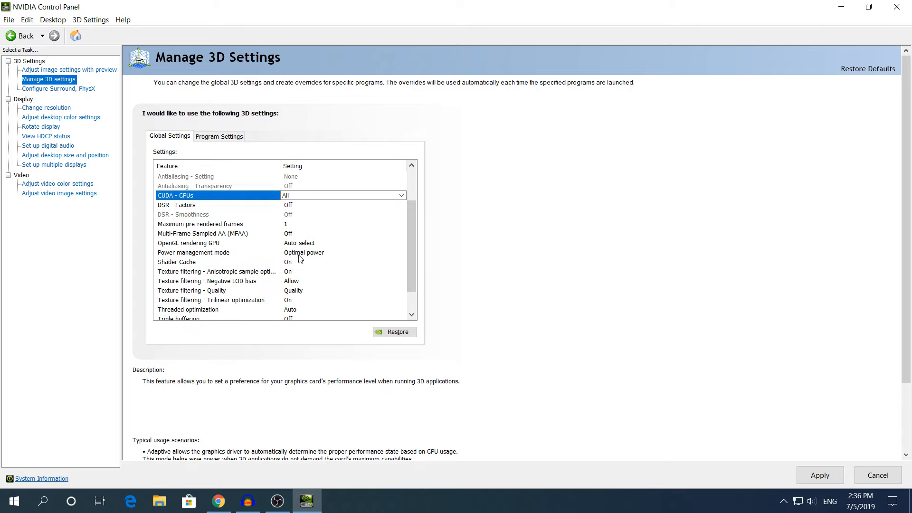
{"action": "left_click", "coordinate": [299, 255]}
{"action": "left_click", "coordinate": [321, 254]}
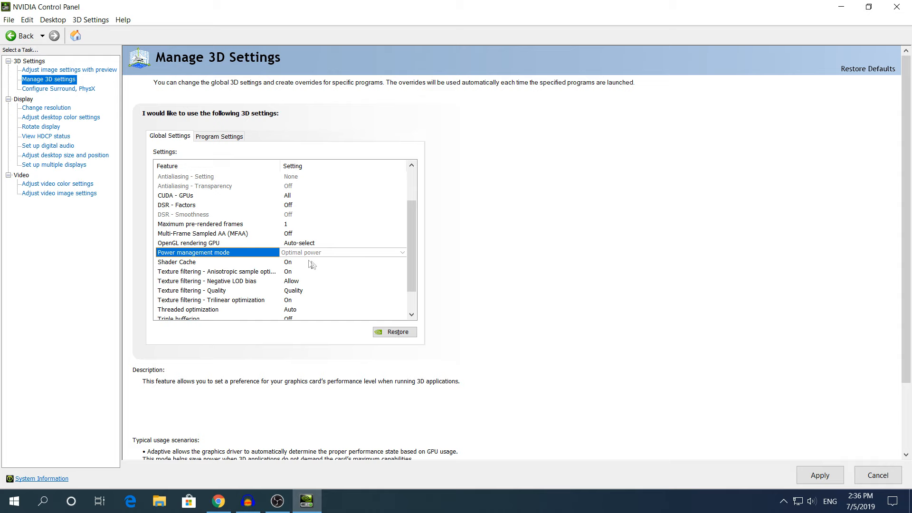
{"action": "left_click", "coordinate": [326, 255]}
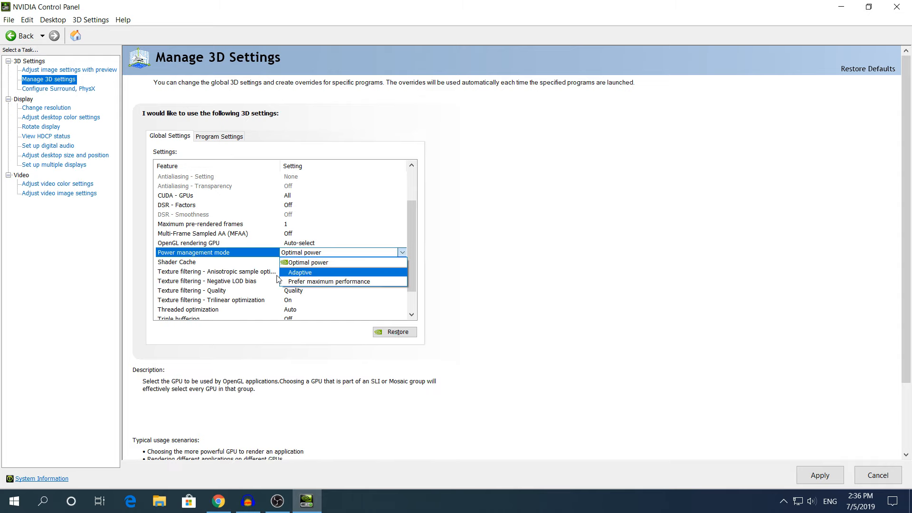
{"action": "left_click", "coordinate": [334, 283]}
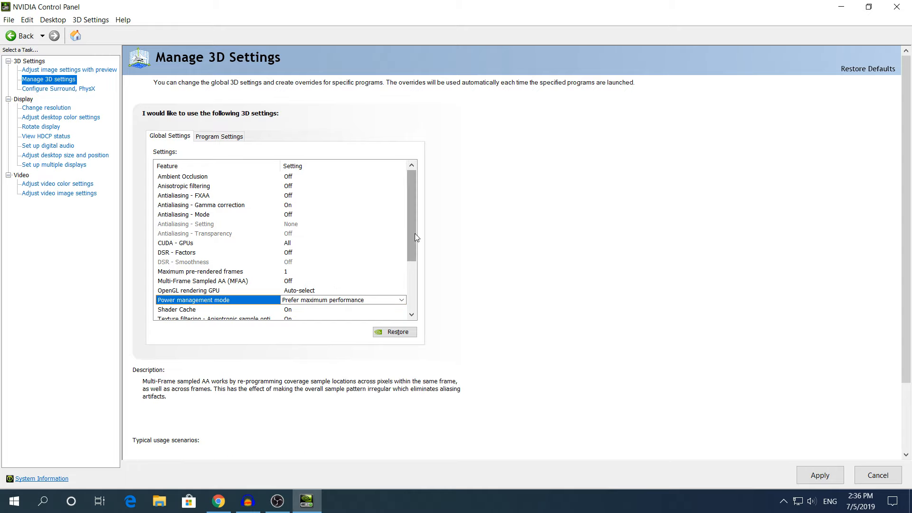
Set Threaded optimization to On in the global 3D settings and apply the changes
{"action": "left_click_drag", "start_coordinate": [413, 209], "coordinate": [413, 264]}
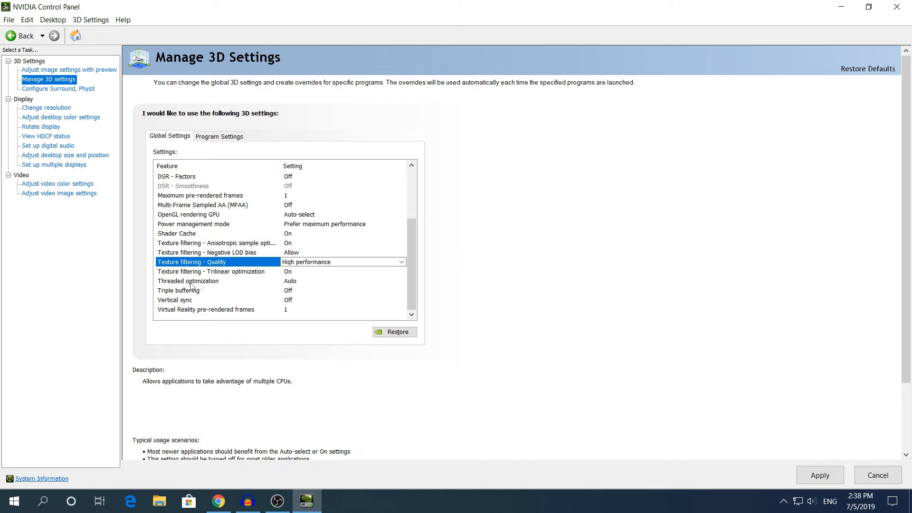
{"action": "left_click", "coordinate": [323, 282]}
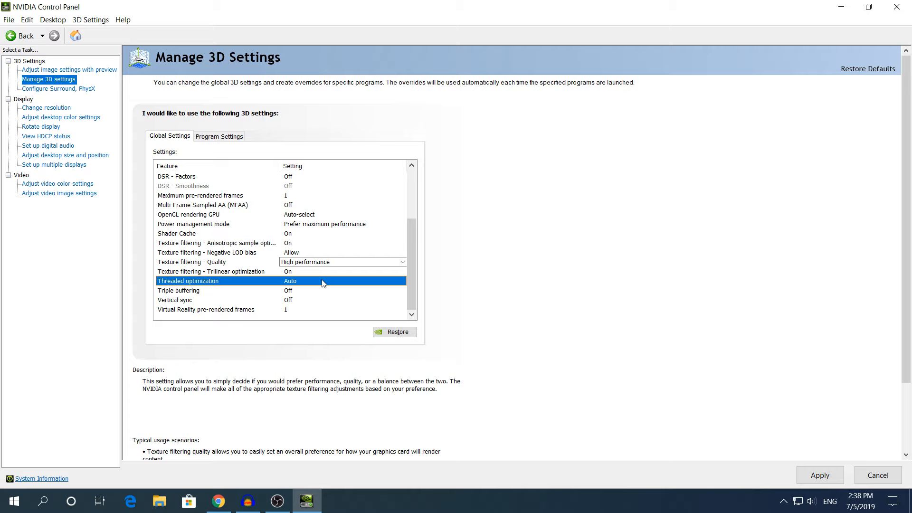
{"action": "left_click", "coordinate": [323, 282]}
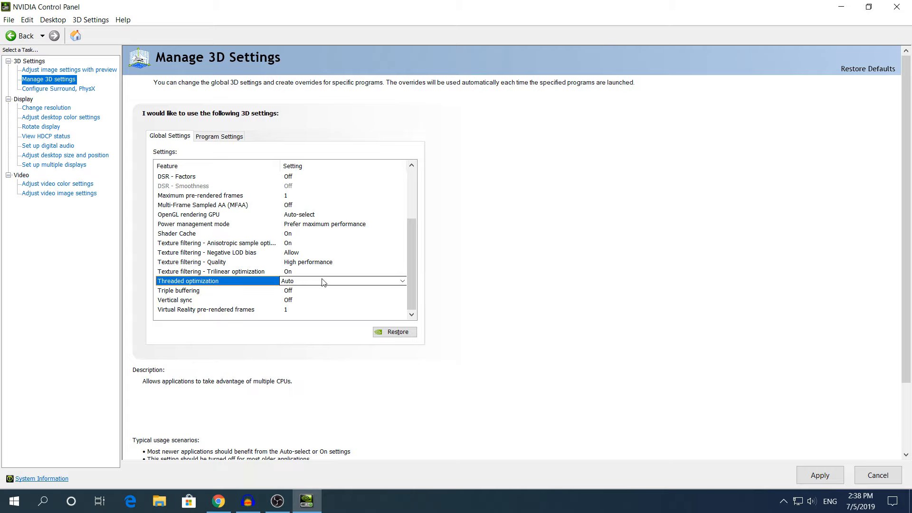
{"action": "left_click", "coordinate": [322, 282]}
{"action": "left_click", "coordinate": [288, 309]}
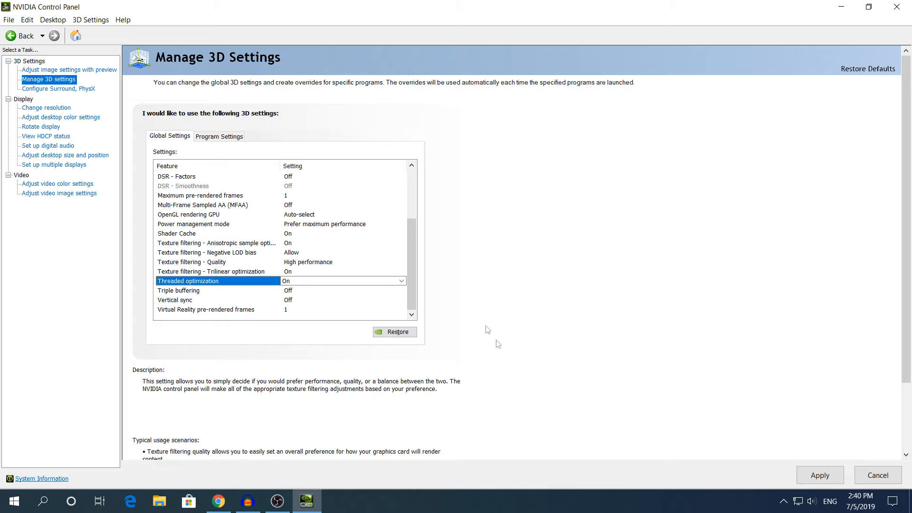
{"action": "left_click", "coordinate": [810, 478]}
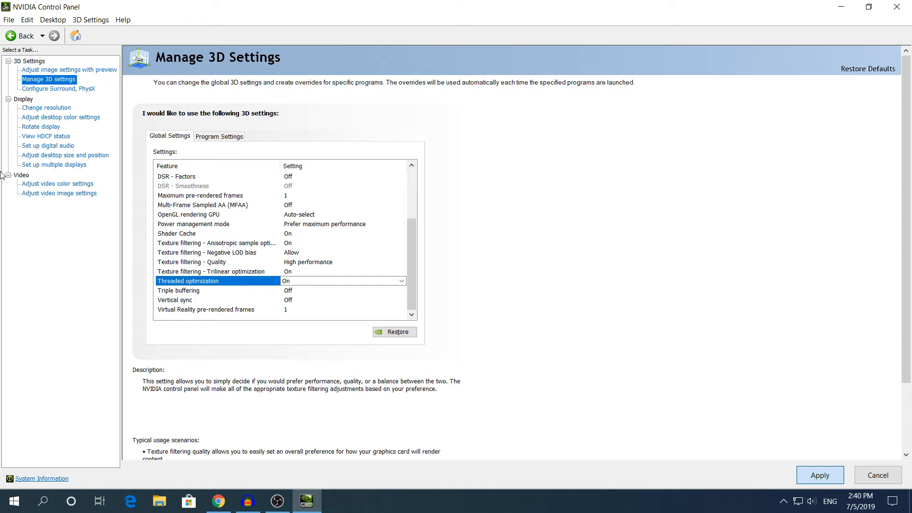
Make video color adjustments use the NVIDIA settings with the dynamic range at Full (0-255), apply, and close the NVIDIA Control Panel
{"action": "left_click", "coordinate": [60, 186]}
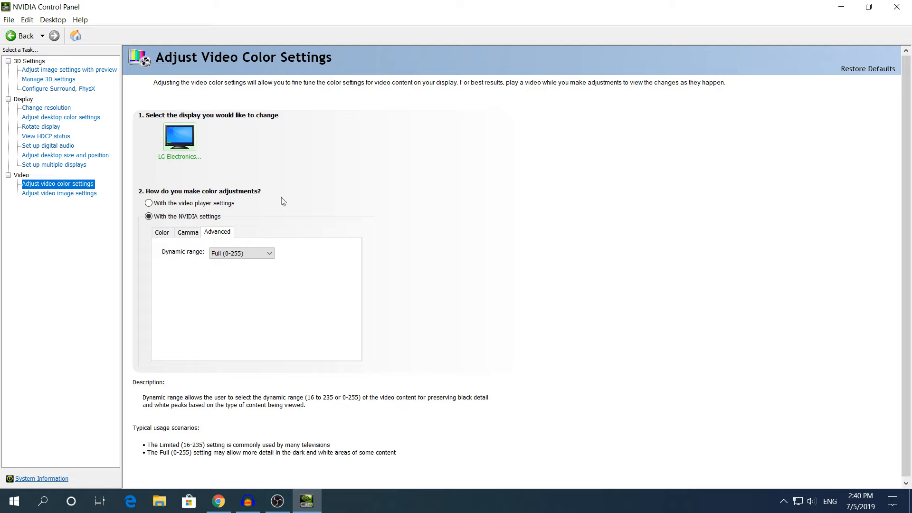
{"action": "left_click", "coordinate": [171, 204]}
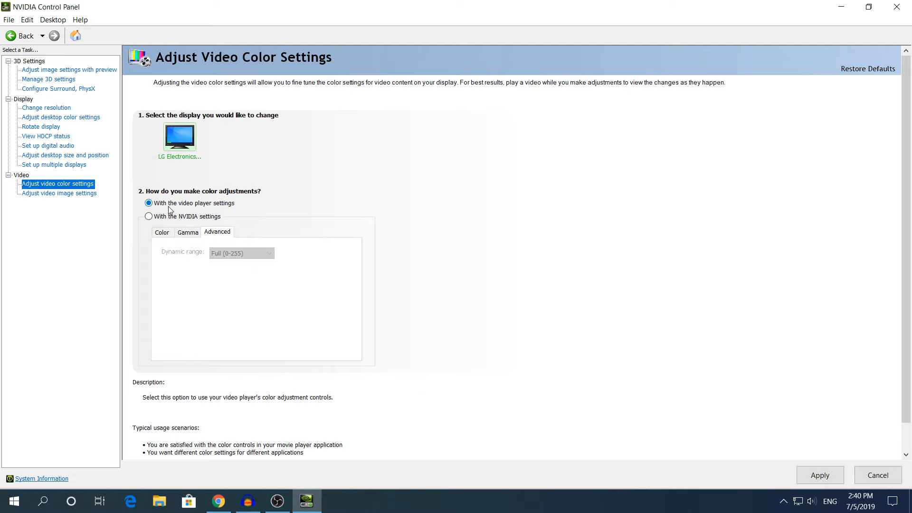
{"action": "left_click", "coordinate": [162, 220]}
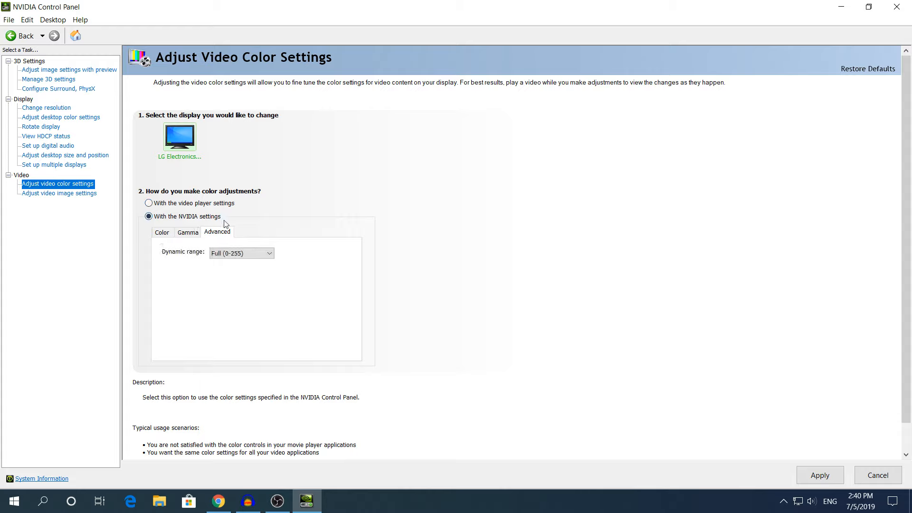
{"action": "left_click", "coordinate": [225, 254]}
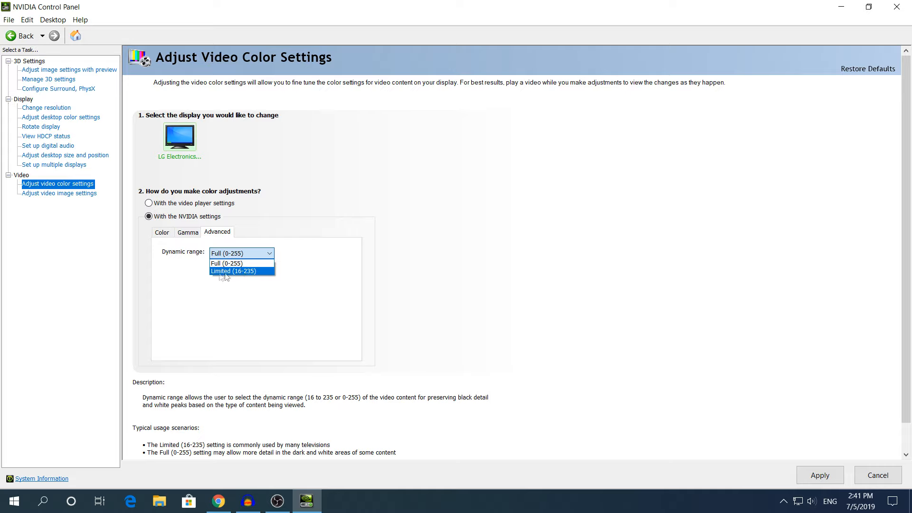
{"action": "left_click", "coordinate": [230, 263]}
{"action": "left_click", "coordinate": [812, 479]}
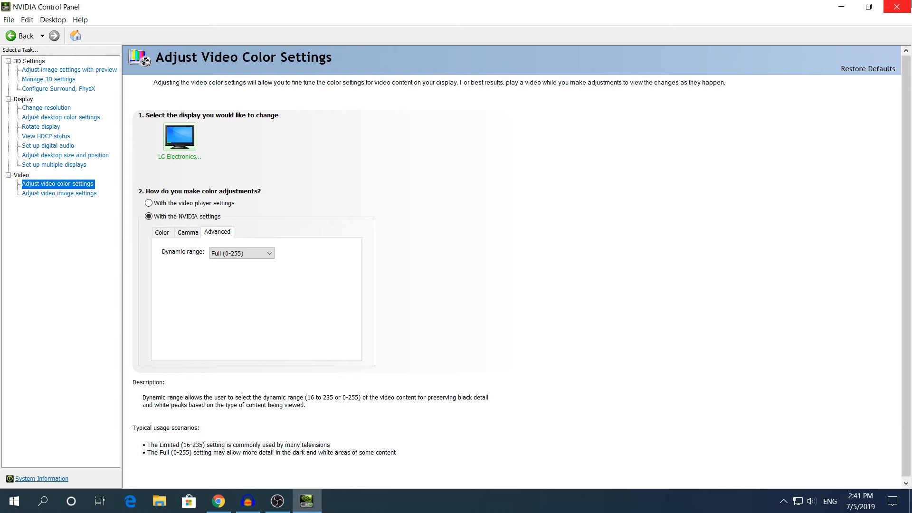
{"action": "left_click", "coordinate": [897, 7]}
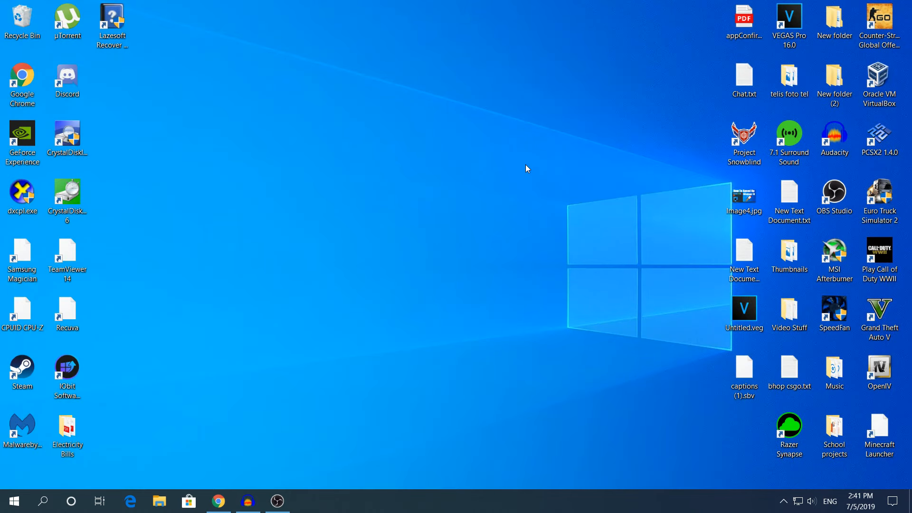